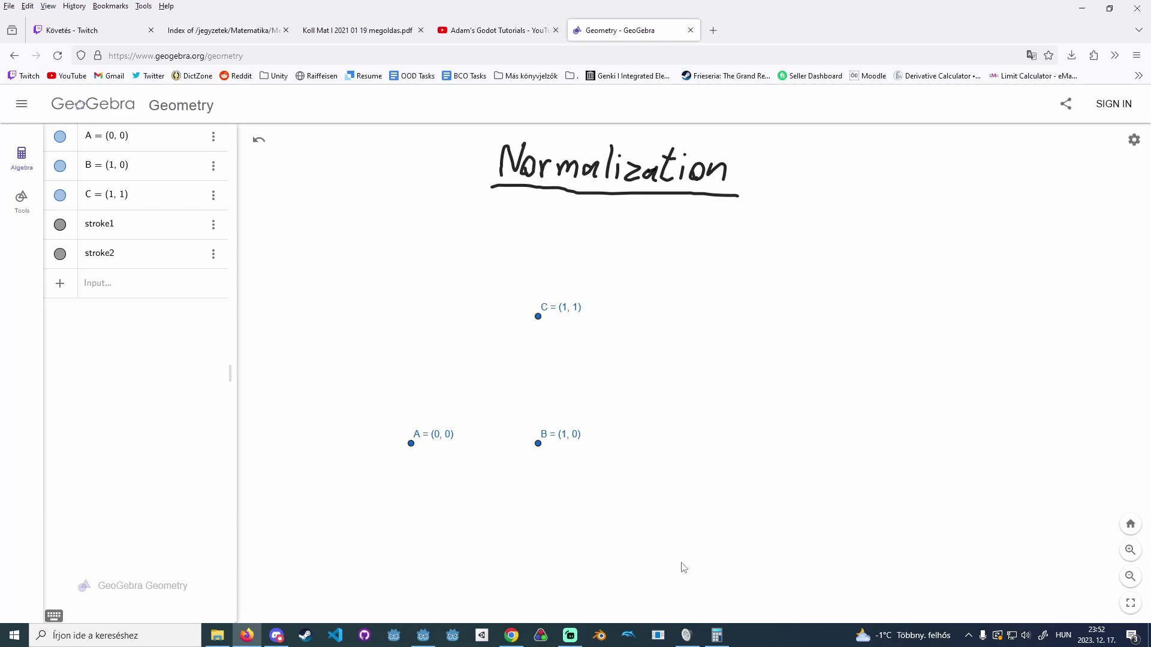
Try the freehand Pen from the drawing tools, then return to the object list
{"action": "left_click", "coordinate": [22, 200]}
{"action": "left_click", "coordinate": [76, 506]}
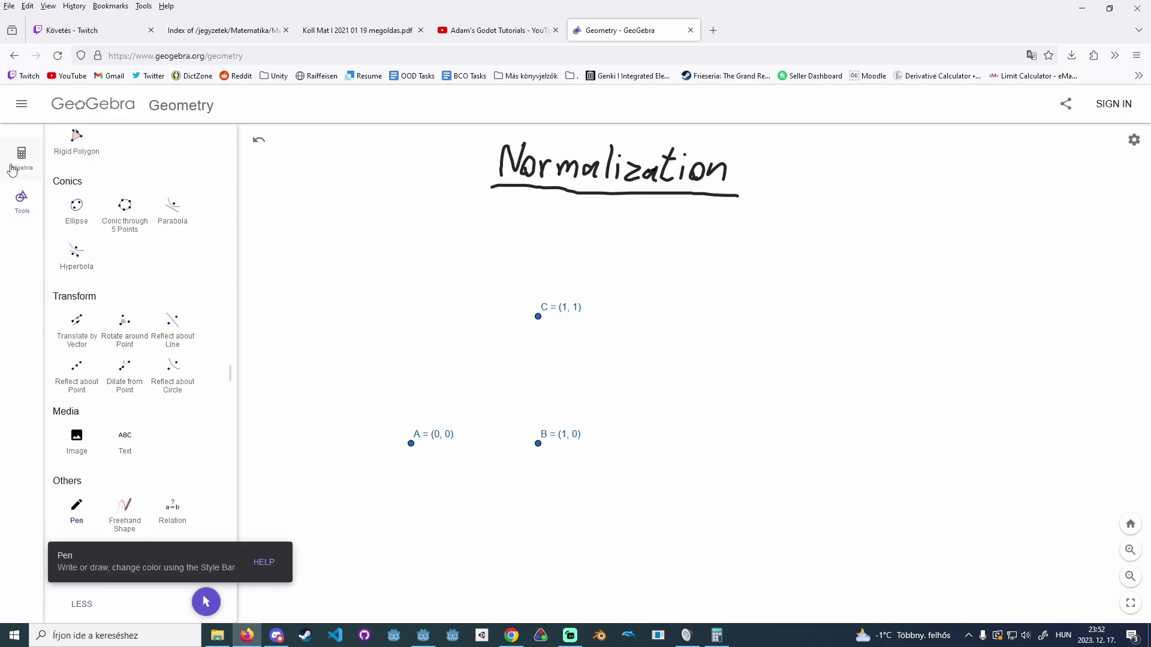
{"action": "left_click", "coordinate": [18, 158]}
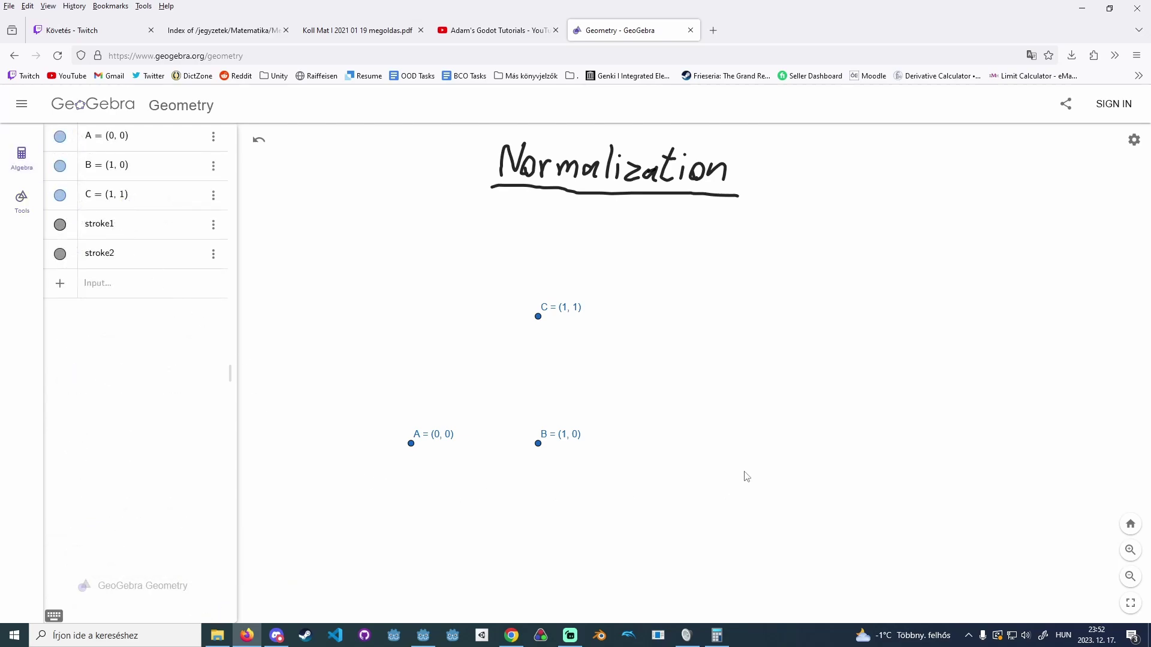
{"action": "left_click", "coordinate": [21, 197]}
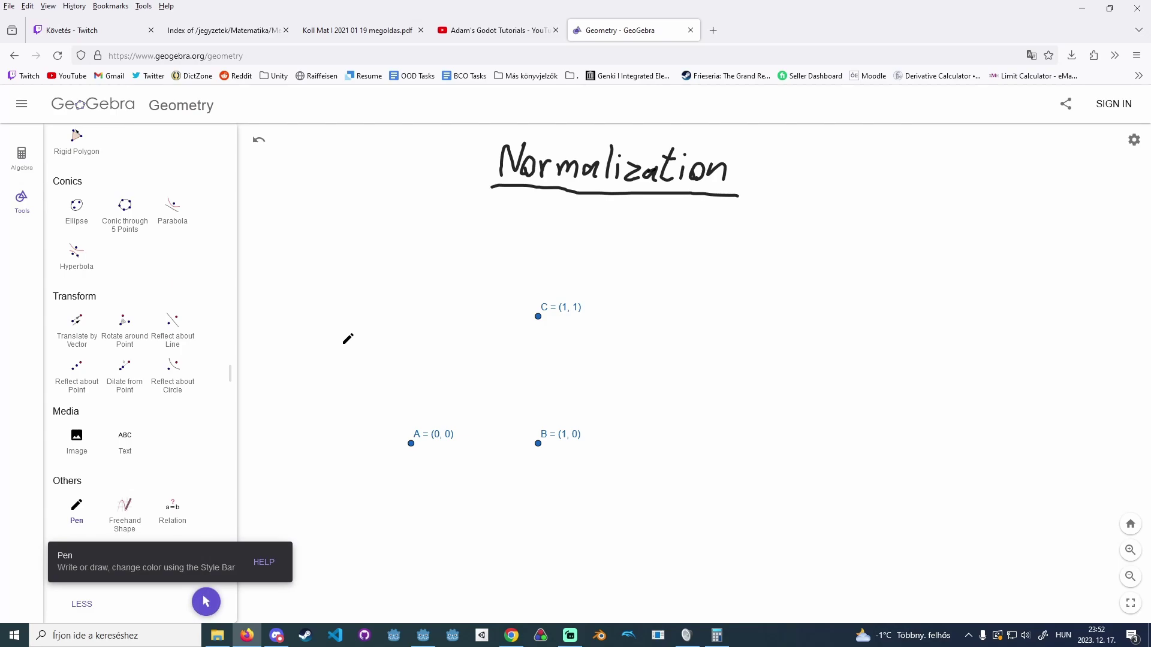
{"action": "scroll", "coordinate": [144, 360], "scroll_direction": "up", "scroll_amount": 7}
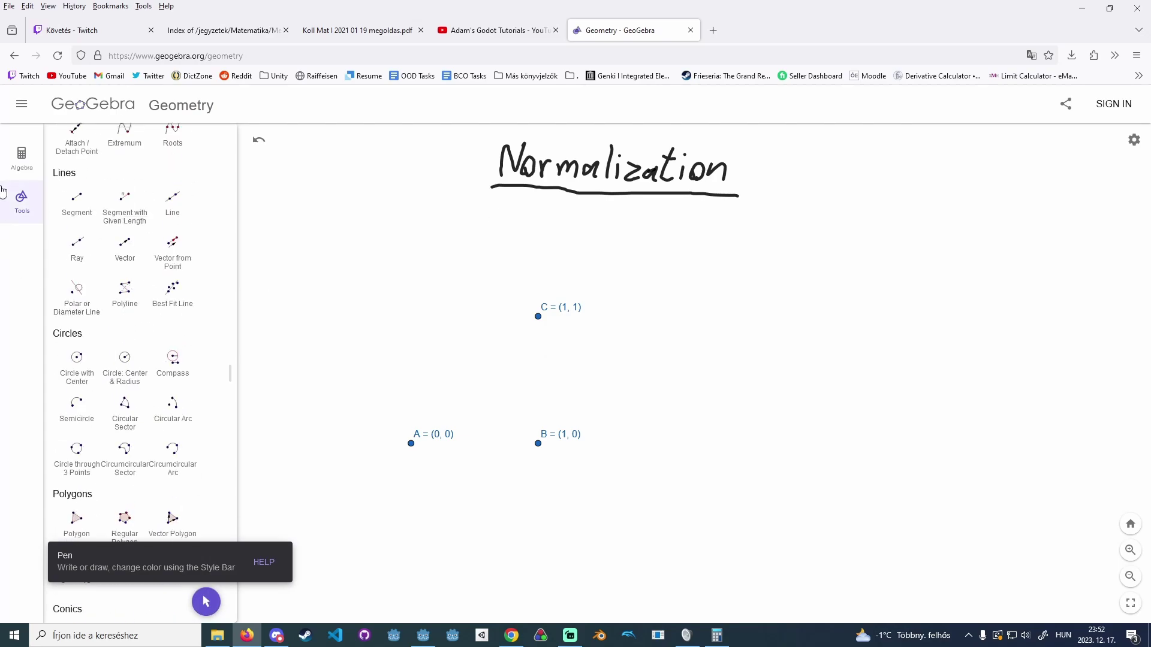
{"action": "left_click", "coordinate": [22, 158]}
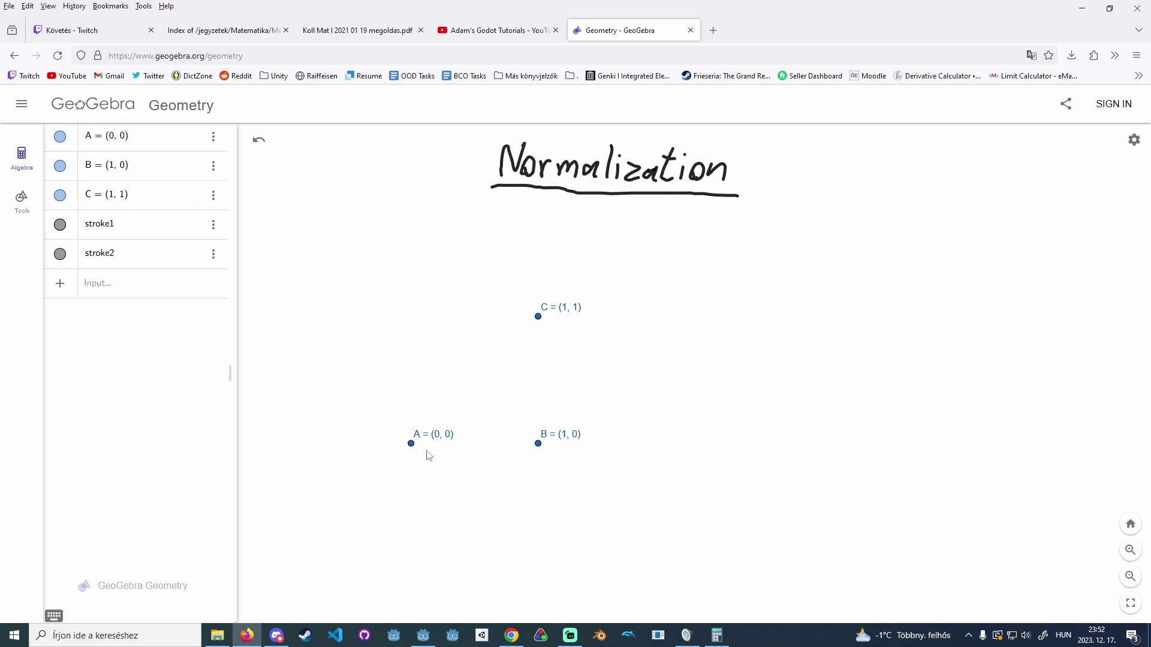
{"action": "scroll", "coordinate": [413, 444], "scroll_direction": "up", "scroll_amount": 2}
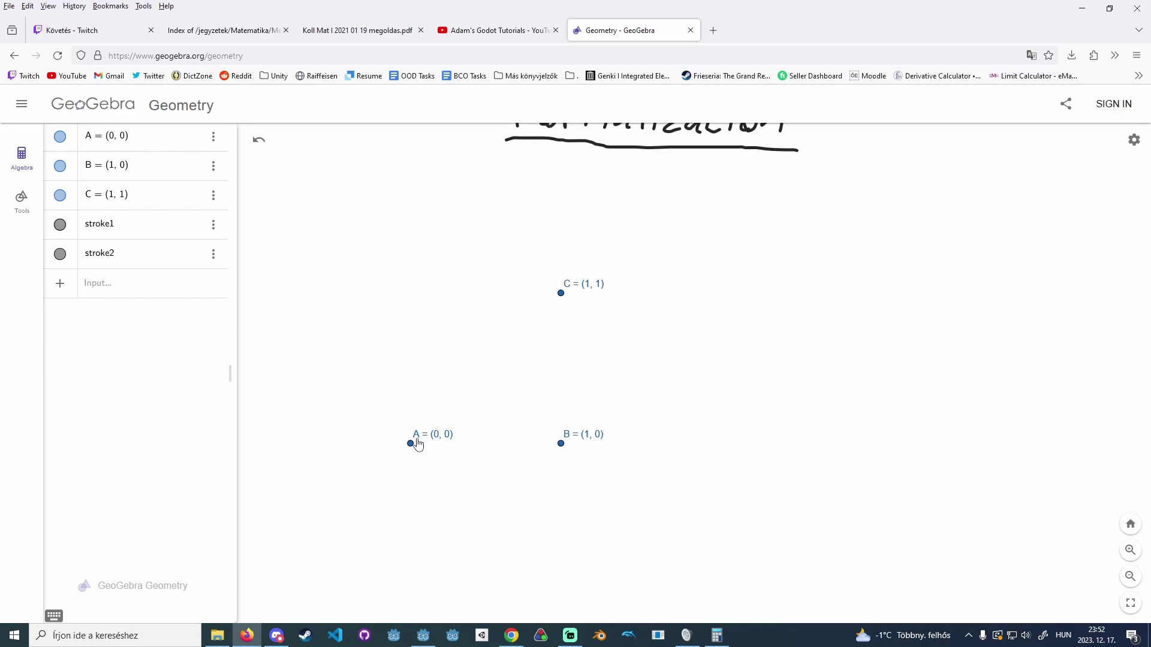
{"action": "scroll", "coordinate": [413, 444], "scroll_direction": "down", "scroll_amount": 1}
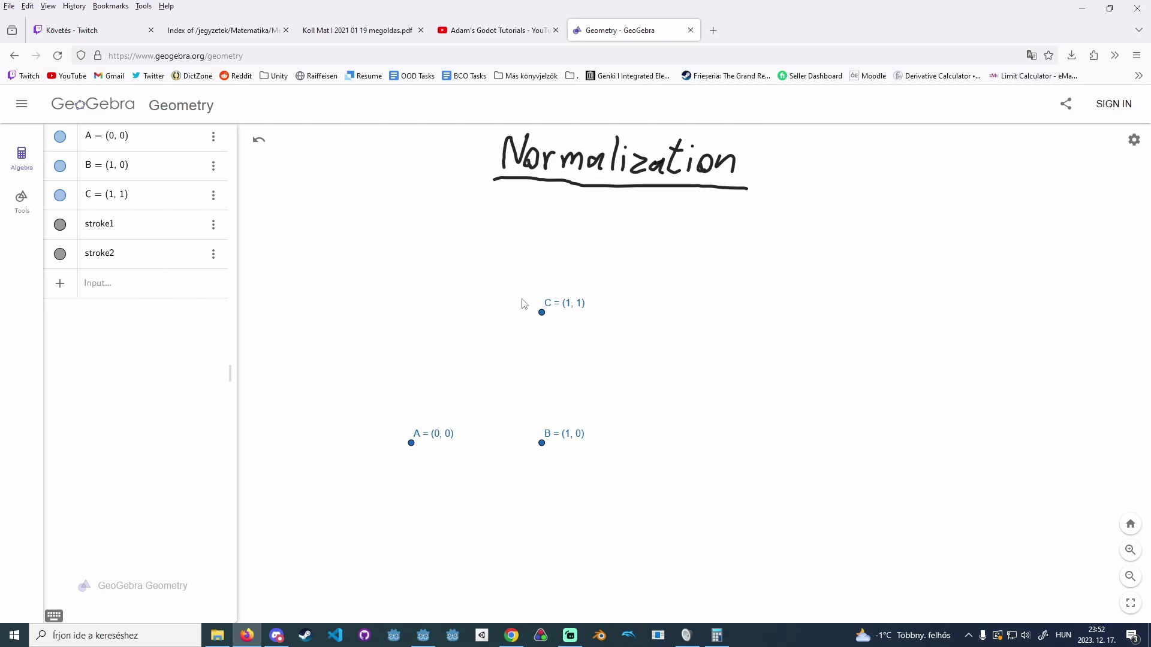
Create point D = (0, 1) and shift the drawing down to keep it in view
{"action": "left_click", "coordinate": [174, 295]}
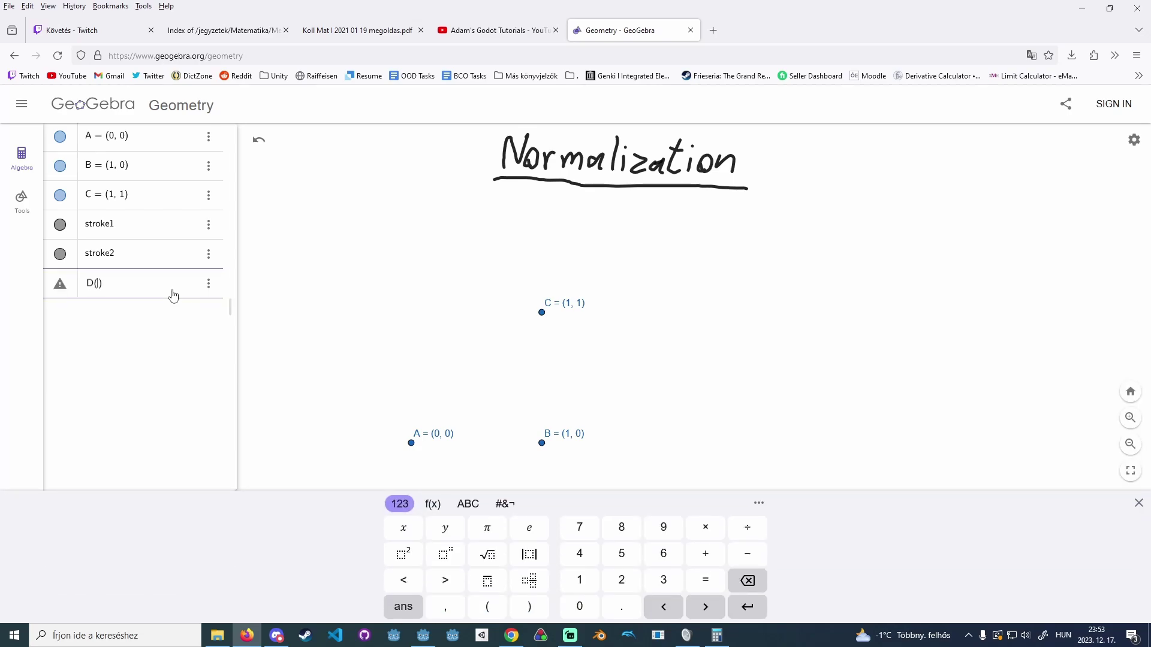
{"action": "type", "text": "D = (0, 1"}
{"action": "key", "text": "Return"}
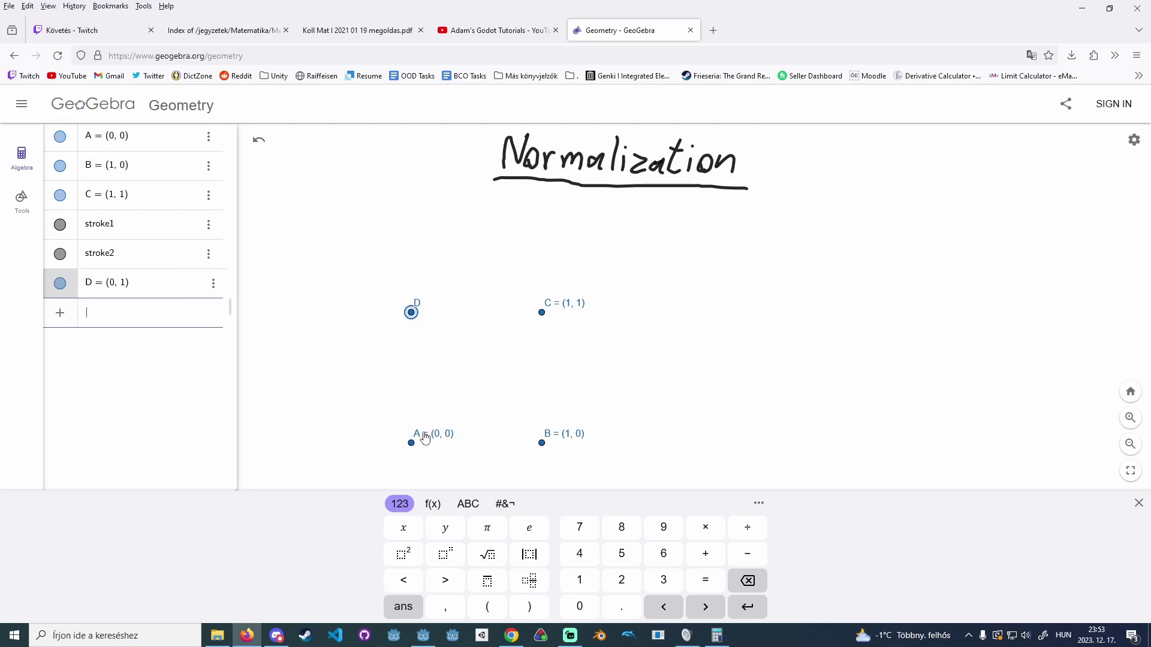
{"action": "scroll", "coordinate": [384, 418], "scroll_direction": "up", "scroll_amount": 1}
{"action": "left_click", "coordinate": [399, 396]}
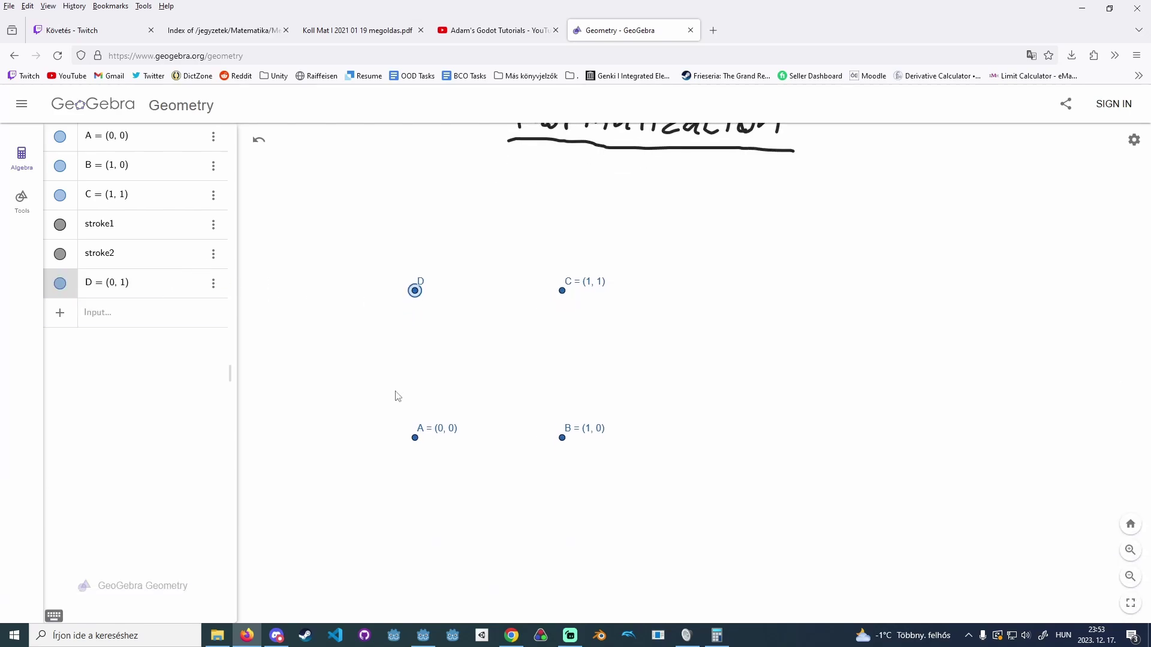
{"action": "scroll", "coordinate": [396, 398], "scroll_direction": "down", "scroll_amount": 1}
{"action": "scroll", "coordinate": [401, 393], "scroll_direction": "up", "scroll_amount": 1}
{"action": "left_click_drag", "start_coordinate": [403, 388], "coordinate": [411, 395]}
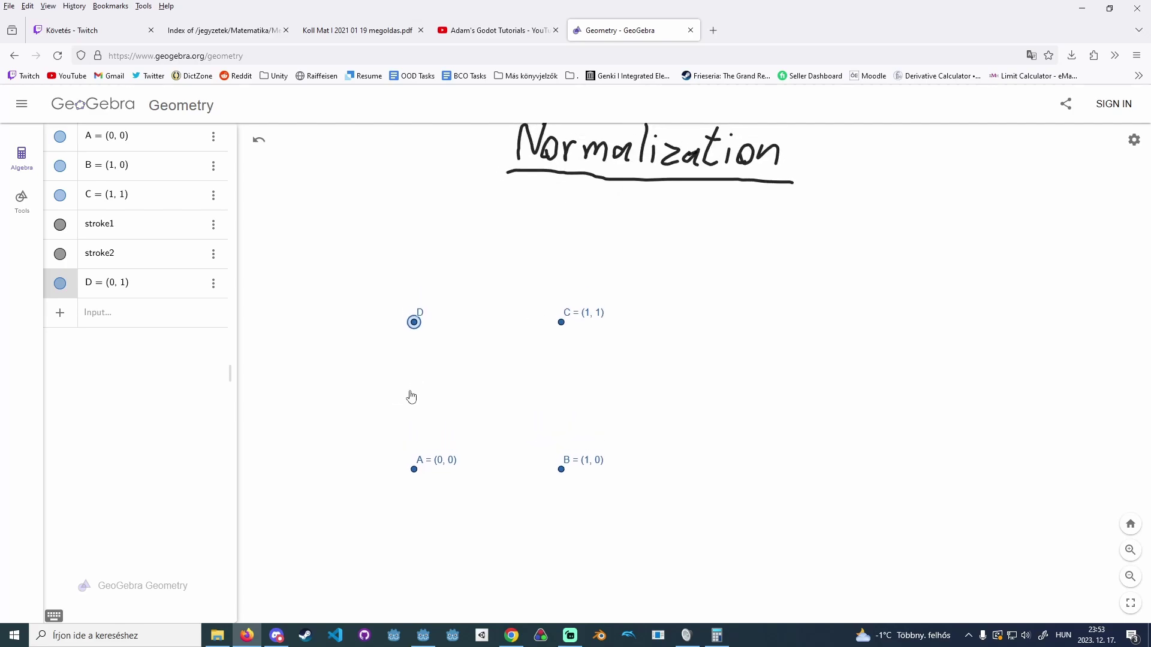
Set point D's label to show its name and value
{"action": "right_click", "coordinate": [414, 330]}
{"action": "left_click", "coordinate": [459, 405]}
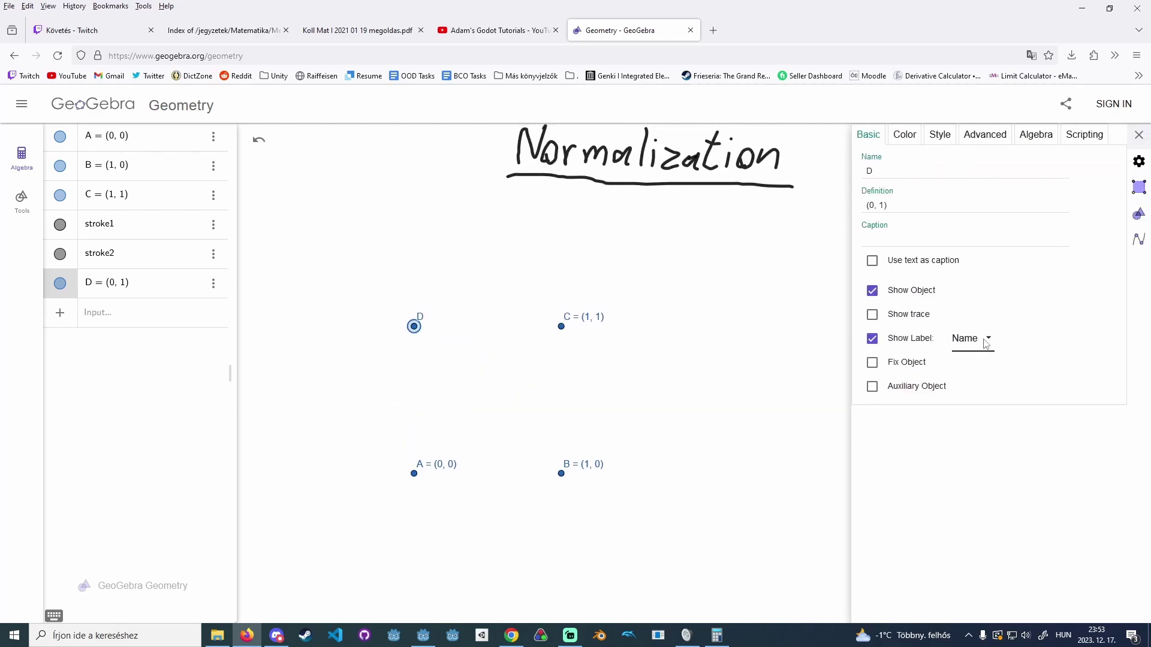
{"action": "left_click", "coordinate": [983, 338]}
{"action": "left_click", "coordinate": [995, 357]}
{"action": "left_click", "coordinate": [1139, 135]}
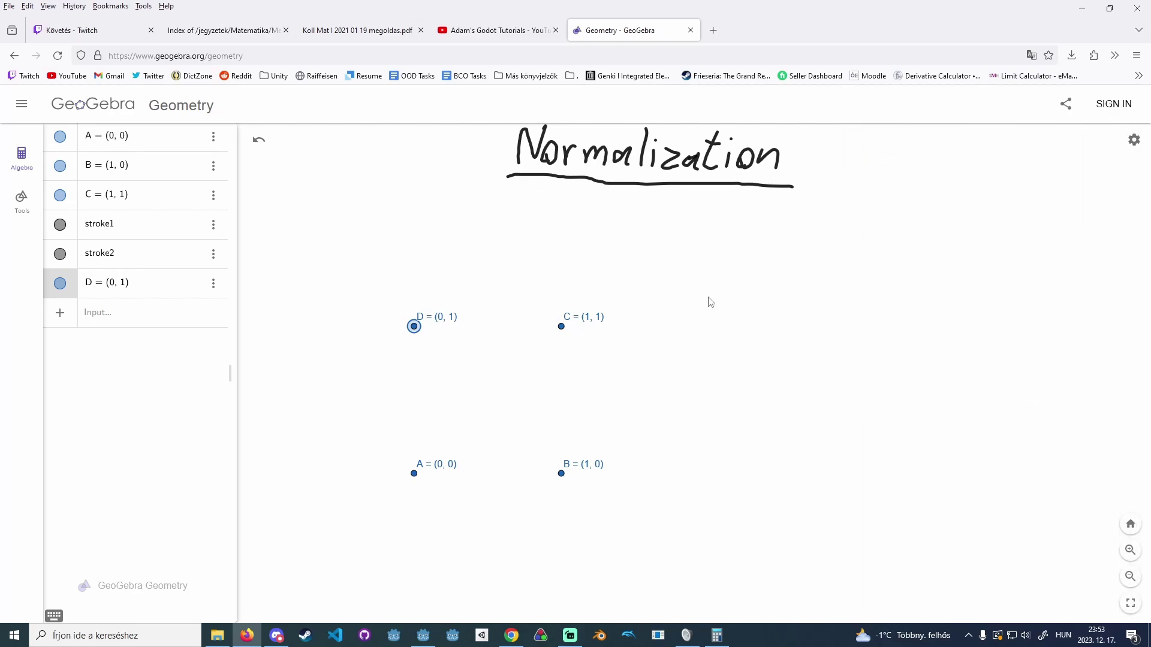
{"action": "left_click", "coordinate": [23, 202]}
{"action": "scroll", "coordinate": [127, 340], "scroll_direction": "down", "scroll_amount": 6}
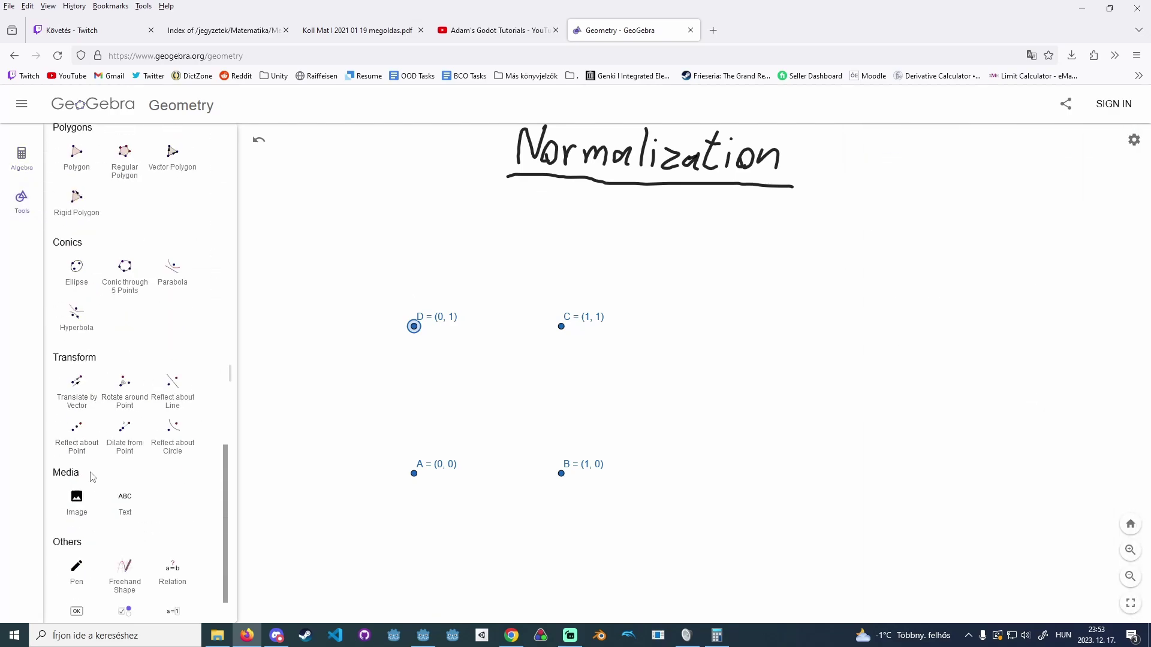
{"action": "left_click", "coordinate": [87, 563]}
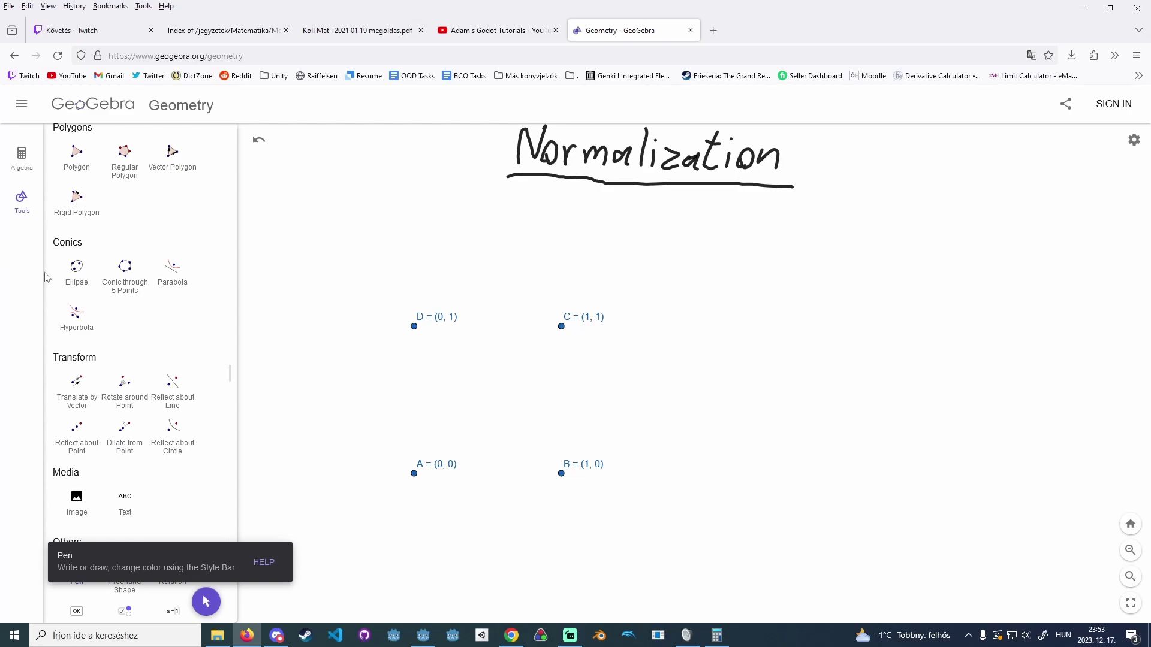
{"action": "scroll", "coordinate": [154, 310], "scroll_direction": "up", "scroll_amount": 8}
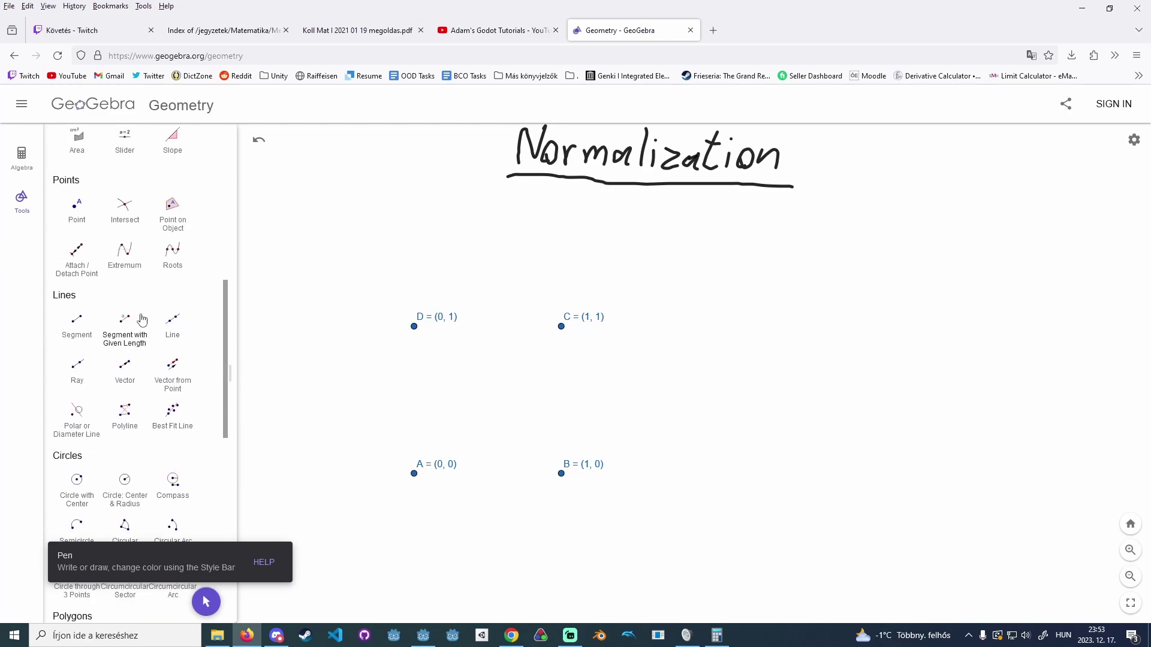
{"action": "scroll", "coordinate": [154, 312], "scroll_direction": "up", "scroll_amount": 6}
{"action": "scroll", "coordinate": [157, 320], "scroll_direction": "up", "scroll_amount": 1}
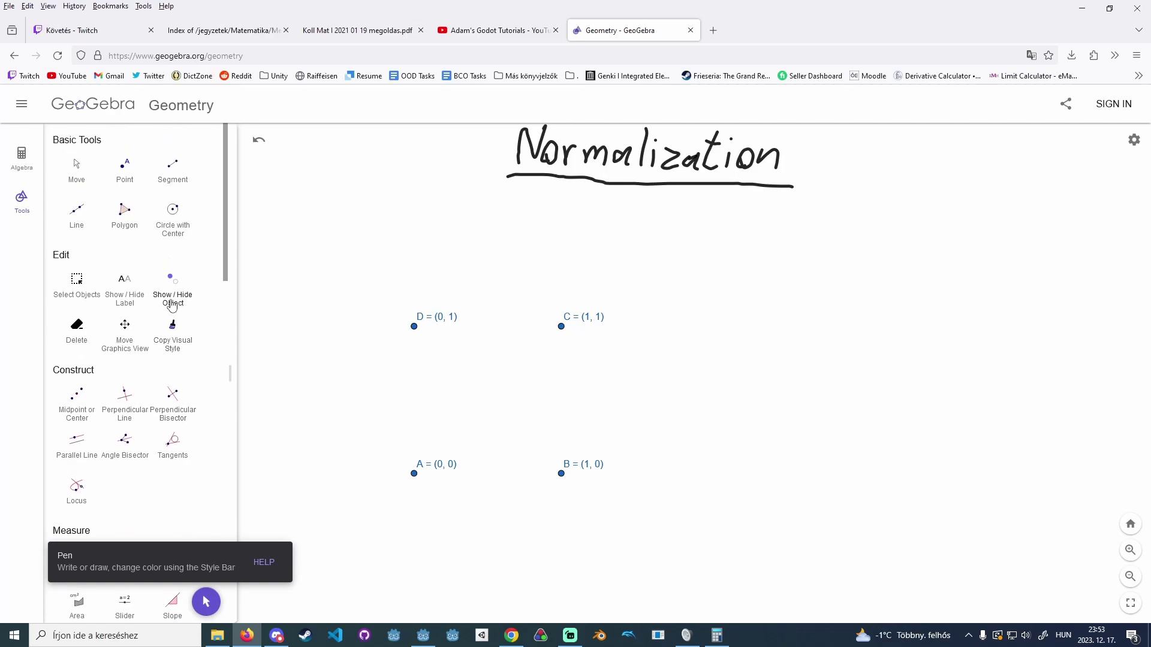
{"action": "scroll", "coordinate": [179, 278], "scroll_direction": "down", "scroll_amount": 2}
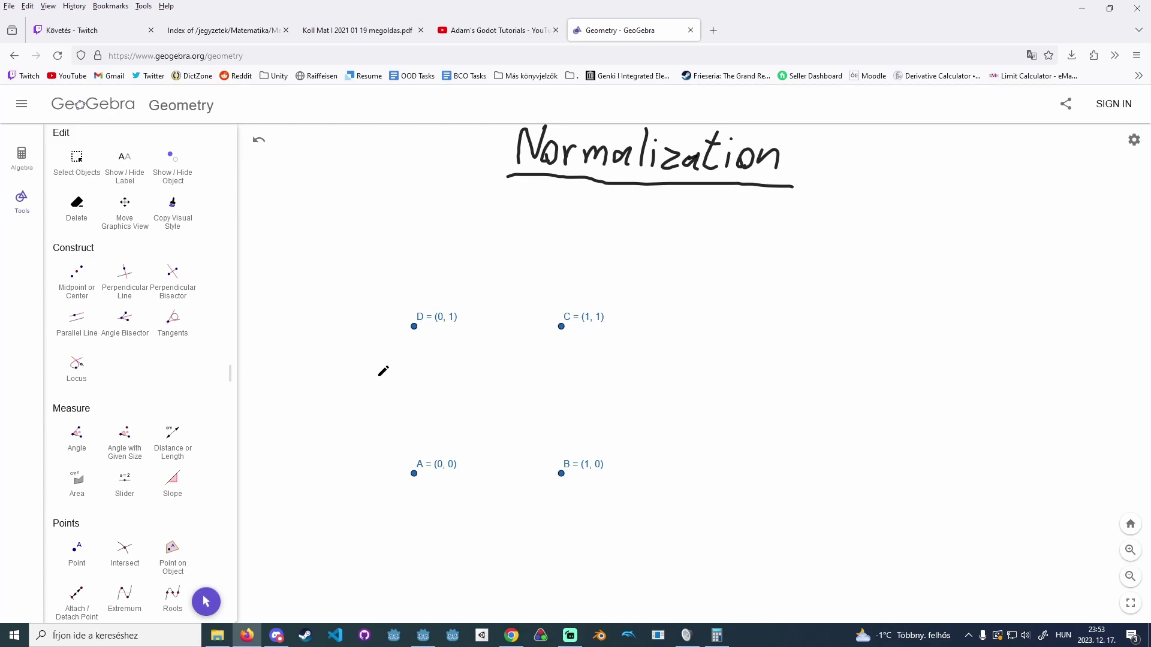
Handwrite 'v += (1' below the title and sketch a freehand stroke from A to C
{"action": "mouse_move", "coordinate": [301, 244]}
{"action": "left_mouse_down"}
{"action": "mouse_move", "coordinate": [340, 232]}
{"action": "mouse_move", "coordinate": [322, 219]}
{"action": "mouse_move", "coordinate": [331, 227]}
{"action": "left_mouse_up"}
{"action": "left_click_drag", "start_coordinate": [360, 211], "coordinate": [353, 255]}
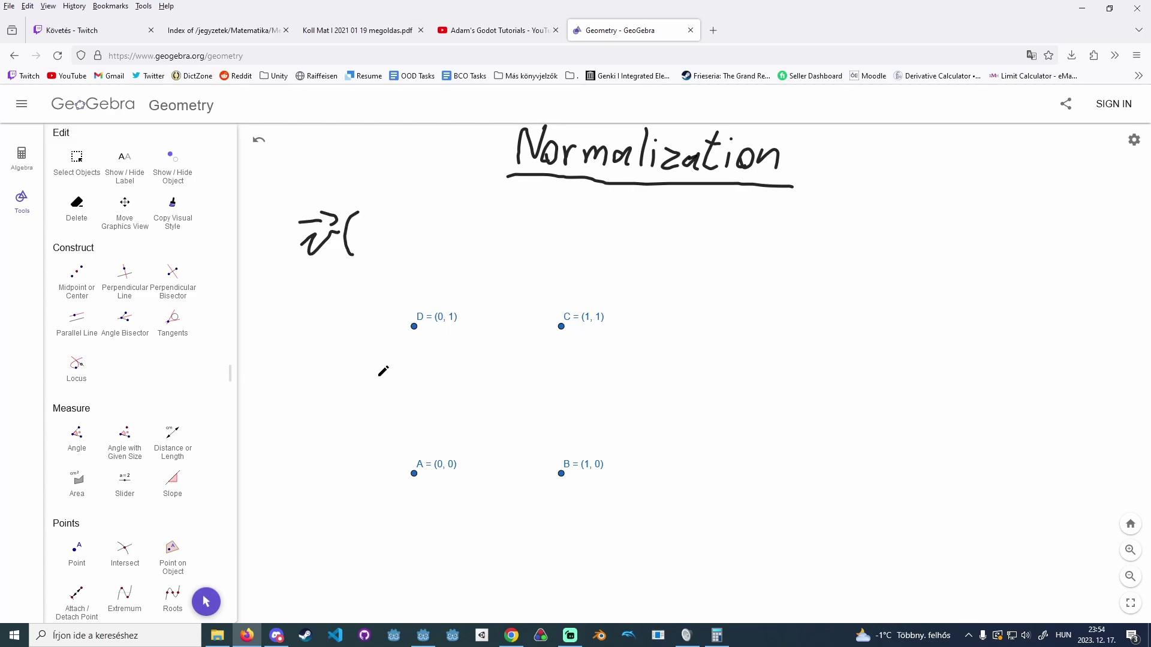
{"action": "key", "text": "ctrl+z"}
{"action": "left_click_drag", "start_coordinate": [358, 228], "coordinate": [358, 243]}
{"action": "left_click_drag", "start_coordinate": [347, 231], "coordinate": [368, 230]}
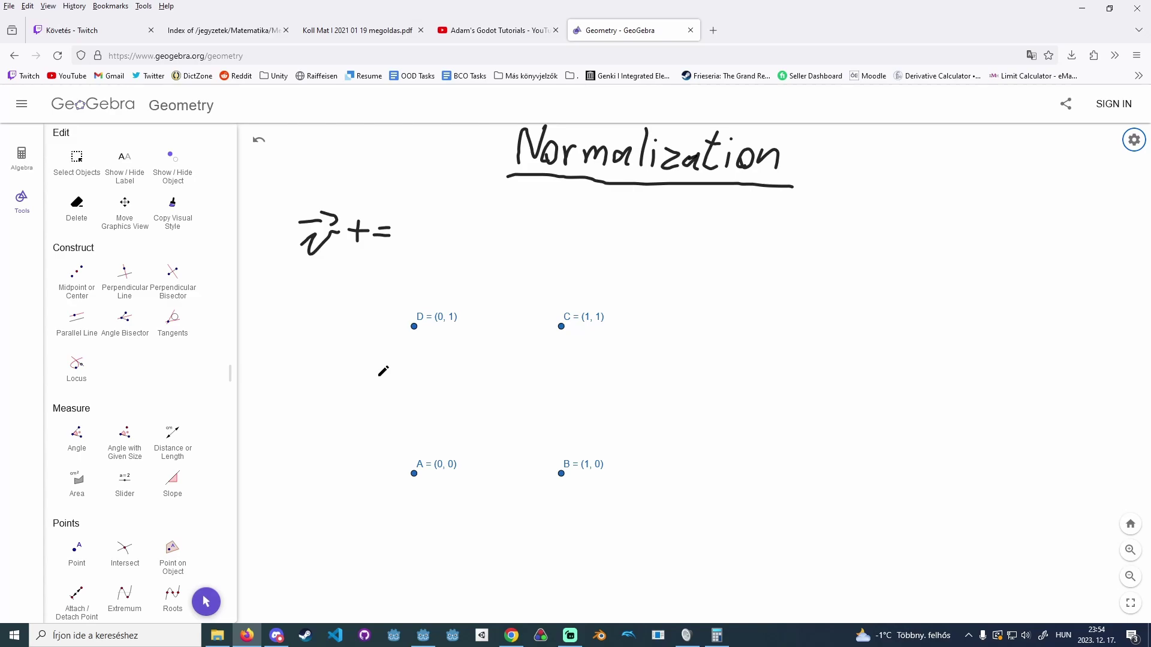
{"action": "mouse_move", "coordinate": [420, 210]}
{"action": "left_mouse_down"}
{"action": "mouse_move", "coordinate": [406, 237]}
{"action": "mouse_move", "coordinate": [420, 259]}
{"action": "left_mouse_up"}
{"action": "mouse_move", "coordinate": [431, 229]}
{"action": "left_mouse_down"}
{"action": "mouse_move", "coordinate": [444, 255]}
{"action": "mouse_move", "coordinate": [470, 239]}
{"action": "mouse_move", "coordinate": [467, 224]}
{"action": "mouse_move", "coordinate": [477, 258]}
{"action": "left_mouse_up"}
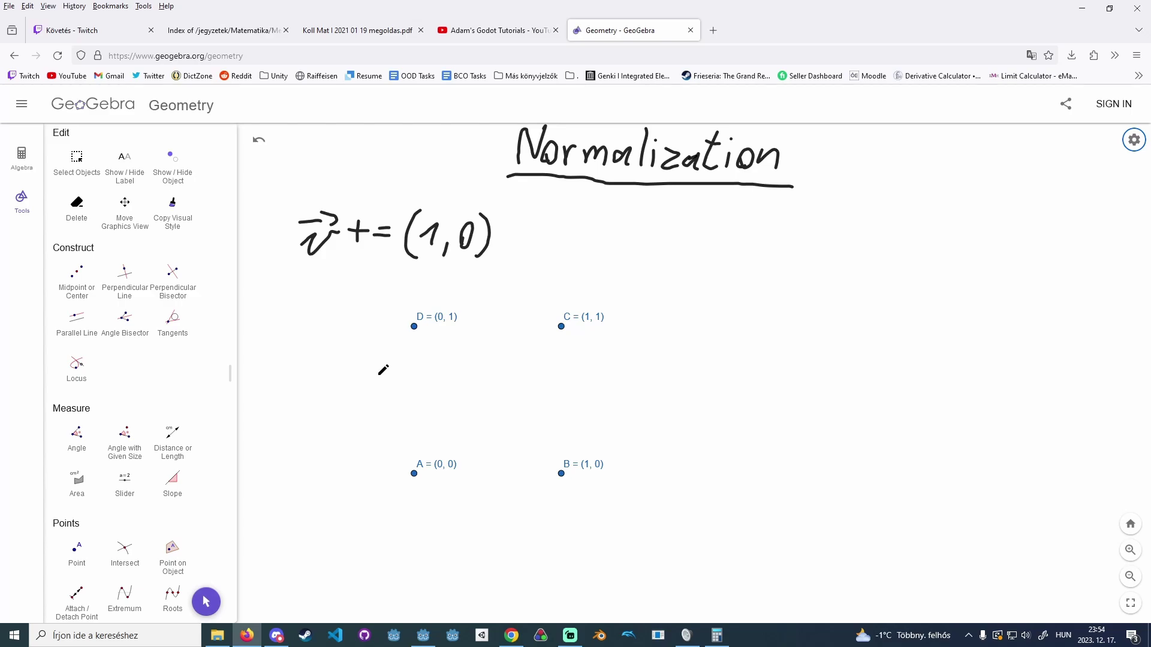
{"action": "left_click_drag", "start_coordinate": [413, 474], "coordinate": [561, 323]}
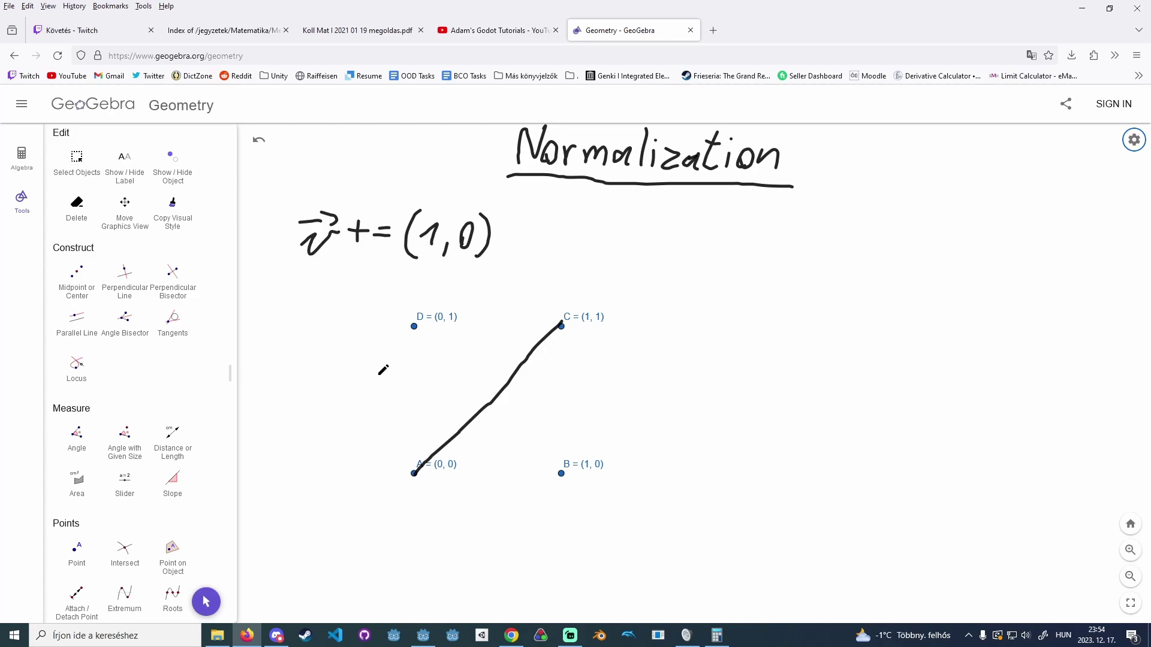
Undo the freehand strokes, leaving only the title, equation and four corner points
{"action": "mouse_move", "coordinate": [414, 326]}
{"action": "left_mouse_down"}
{"action": "mouse_move", "coordinate": [410, 491]}
{"action": "mouse_move", "coordinate": [568, 474]}
{"action": "left_mouse_up"}
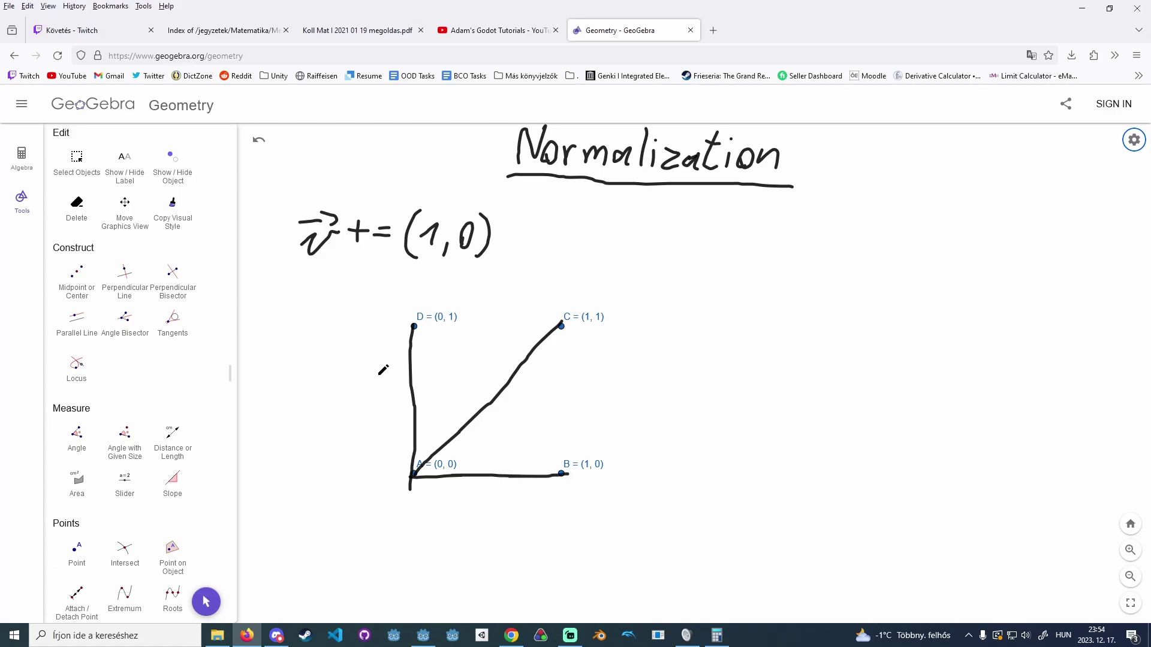
{"action": "key", "text": "ctrl+z"}
{"action": "key", "text": "ctrl+z"}
{"action": "key", "text": "ctrl+z"}
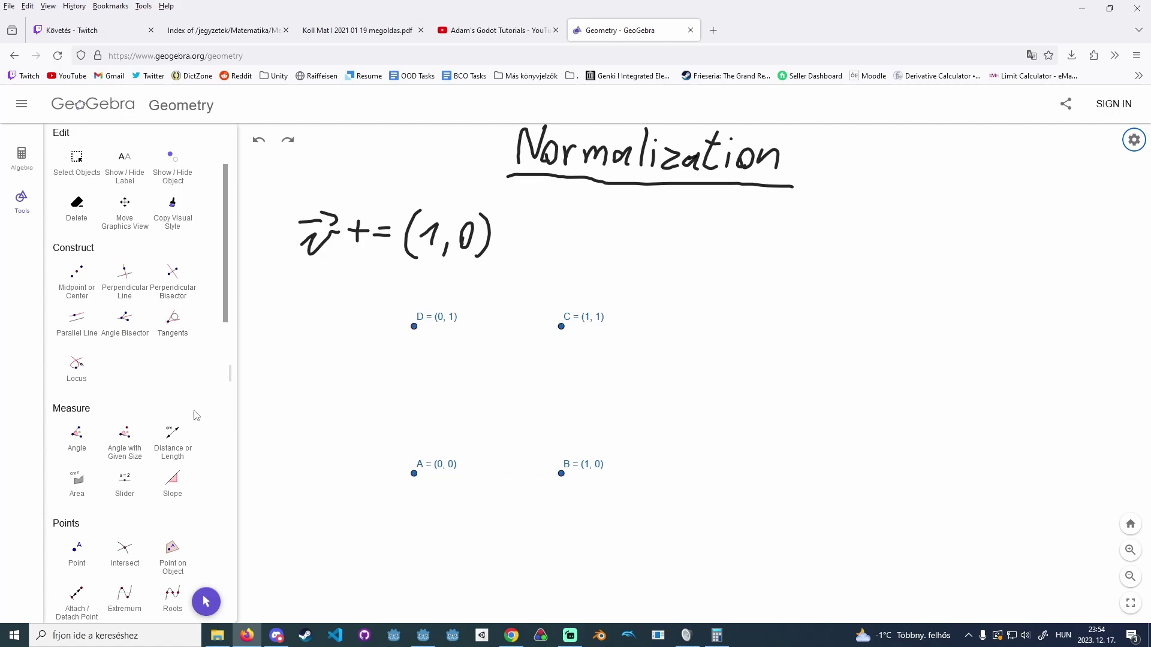
{"action": "left_click", "coordinate": [180, 436]}
Measure the distance from A to D, showing AD = 1
{"action": "left_click", "coordinate": [413, 473]}
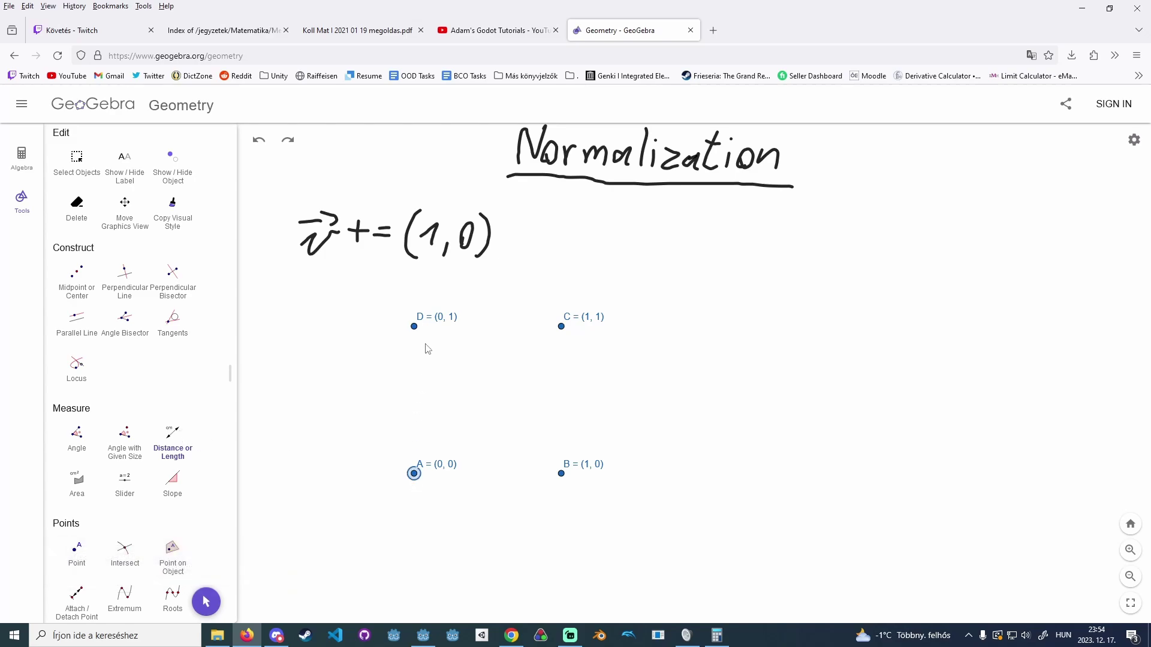
{"action": "left_click", "coordinate": [414, 327]}
{"action": "scroll", "coordinate": [114, 432], "scroll_direction": "down", "scroll_amount": 2}
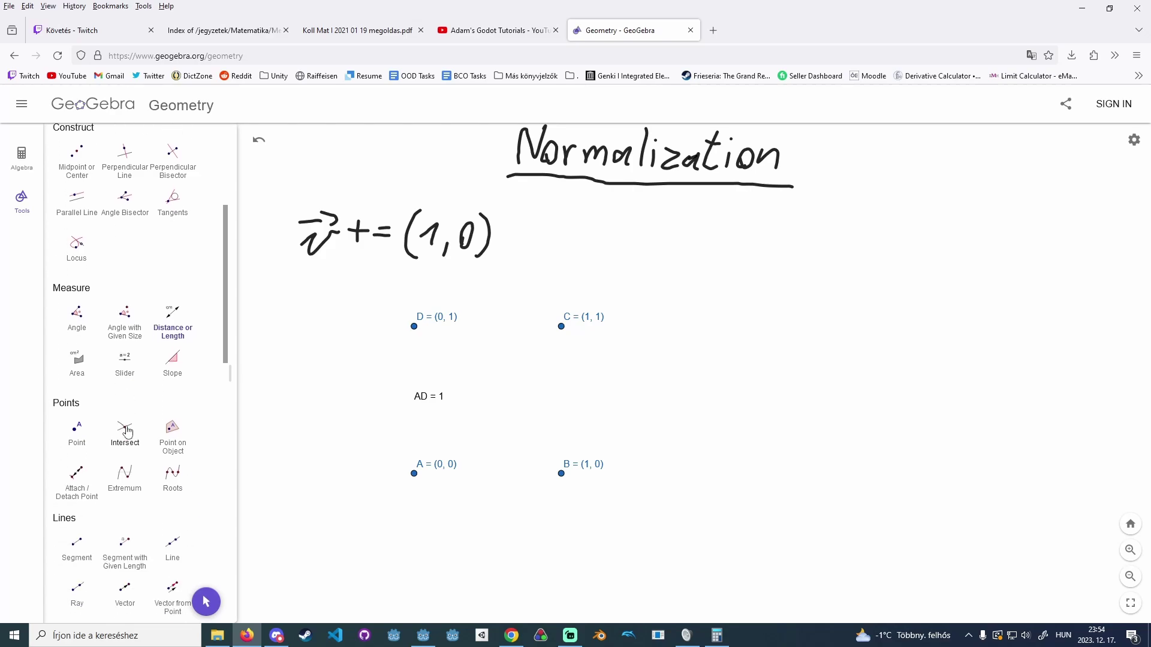
{"action": "scroll", "coordinate": [91, 451], "scroll_direction": "down", "scroll_amount": 2}
Draw segments AD, AB and the diagonal AC
{"action": "left_click", "coordinate": [77, 420]}
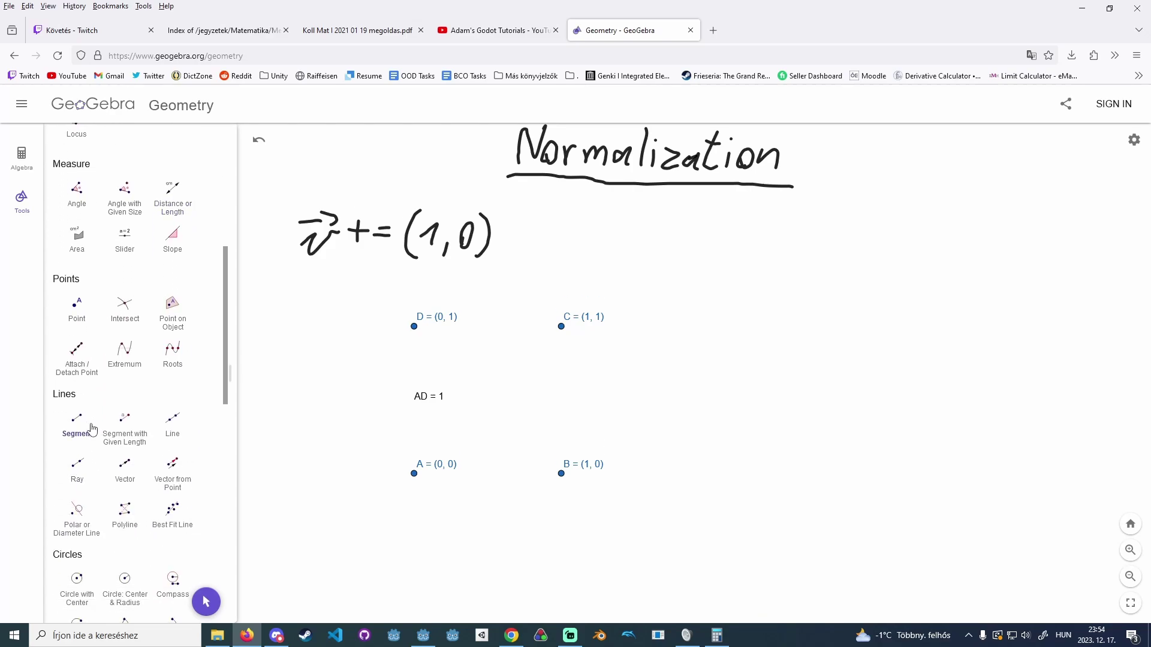
{"action": "left_click", "coordinate": [414, 474]}
{"action": "left_click", "coordinate": [414, 326]}
{"action": "left_click", "coordinate": [414, 473]}
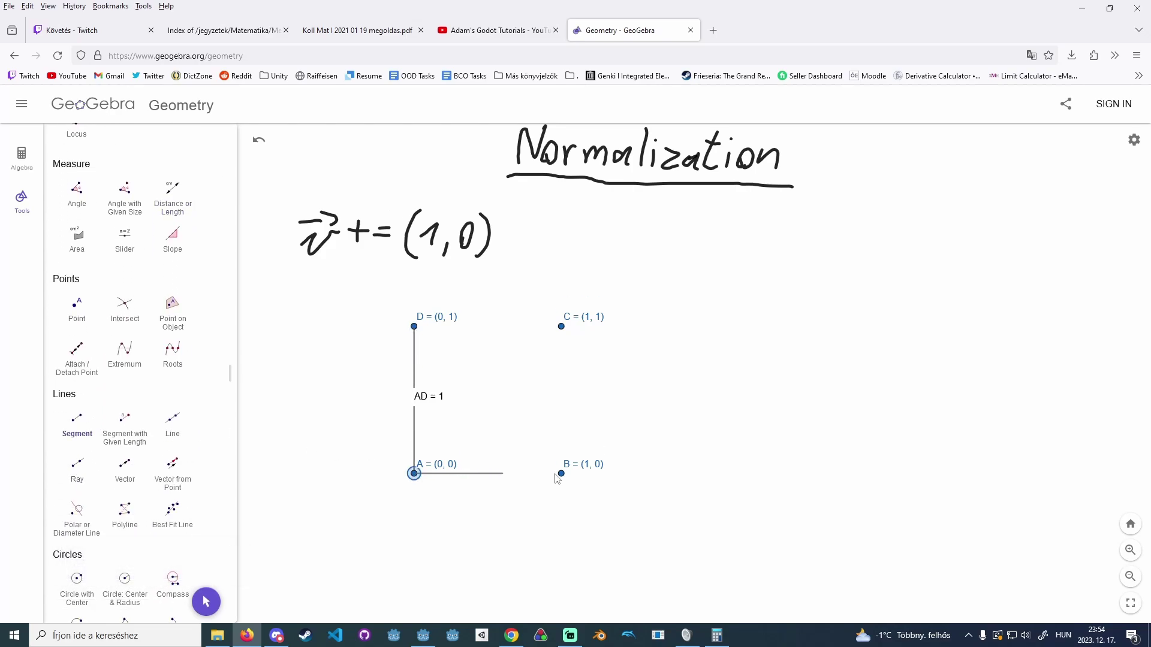
{"action": "left_click", "coordinate": [562, 474]}
{"action": "left_click", "coordinate": [414, 473]}
{"action": "left_click", "coordinate": [561, 327]}
{"action": "scroll", "coordinate": [173, 377], "scroll_direction": "up", "scroll_amount": 4}
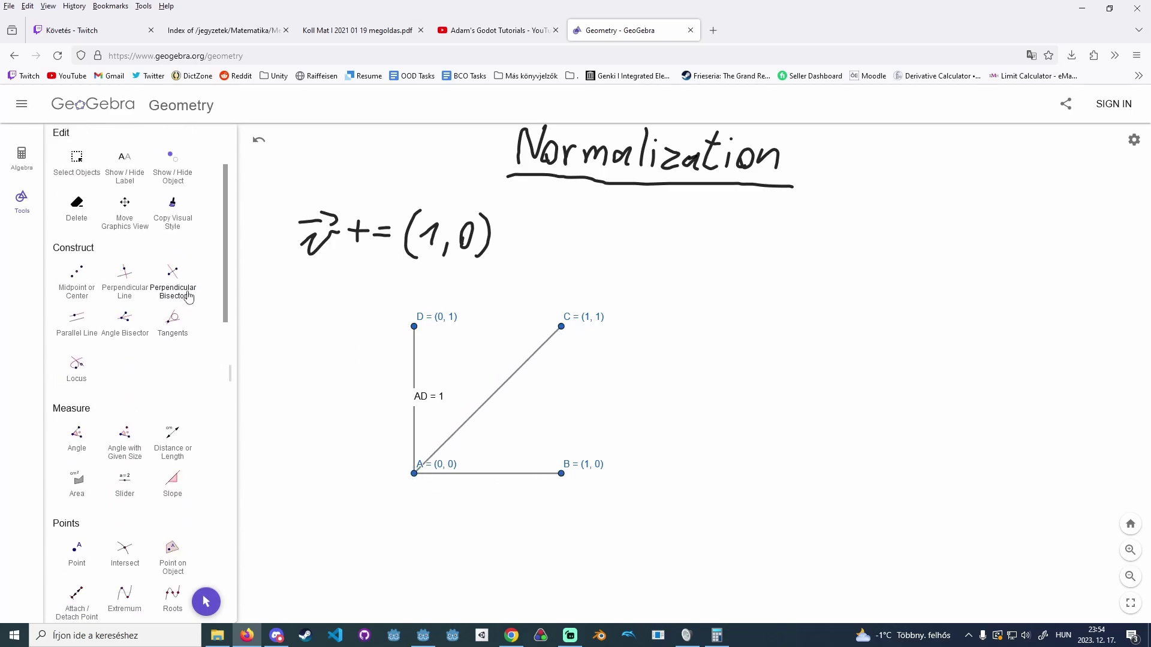
{"action": "scroll", "coordinate": [187, 290], "scroll_direction": "up", "scroll_amount": 2}
{"action": "scroll", "coordinate": [187, 283], "scroll_direction": "down", "scroll_amount": 3}
Measure side AB (1) and the diagonal AC (1.4)
{"action": "left_click", "coordinate": [173, 375]}
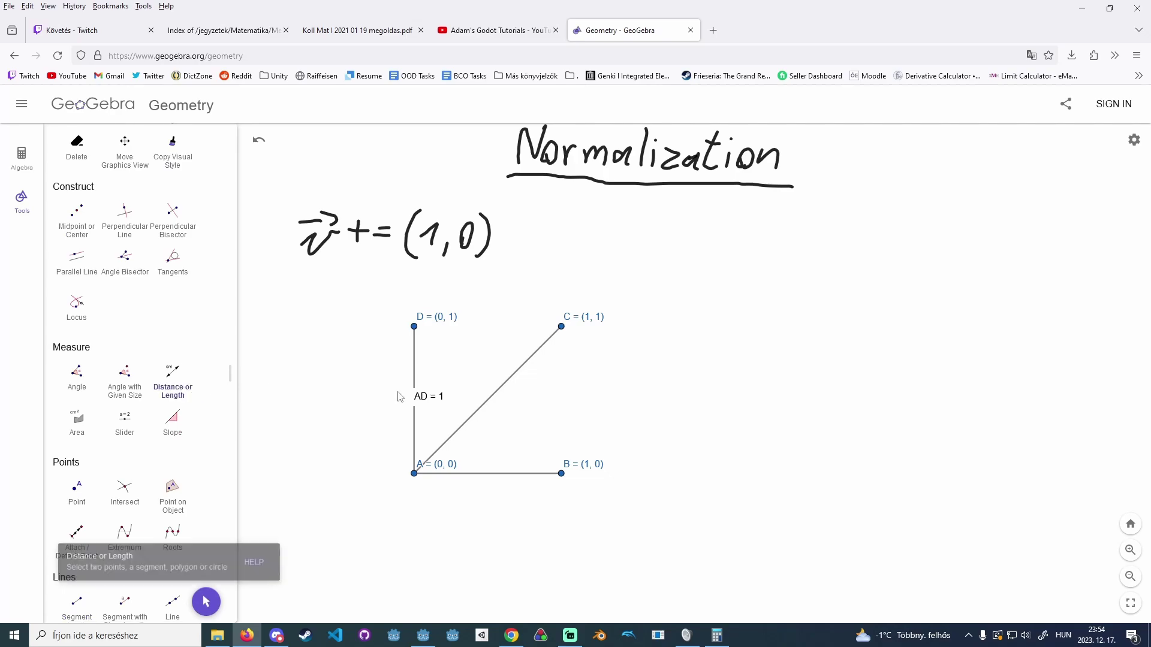
{"action": "left_click", "coordinate": [414, 473]}
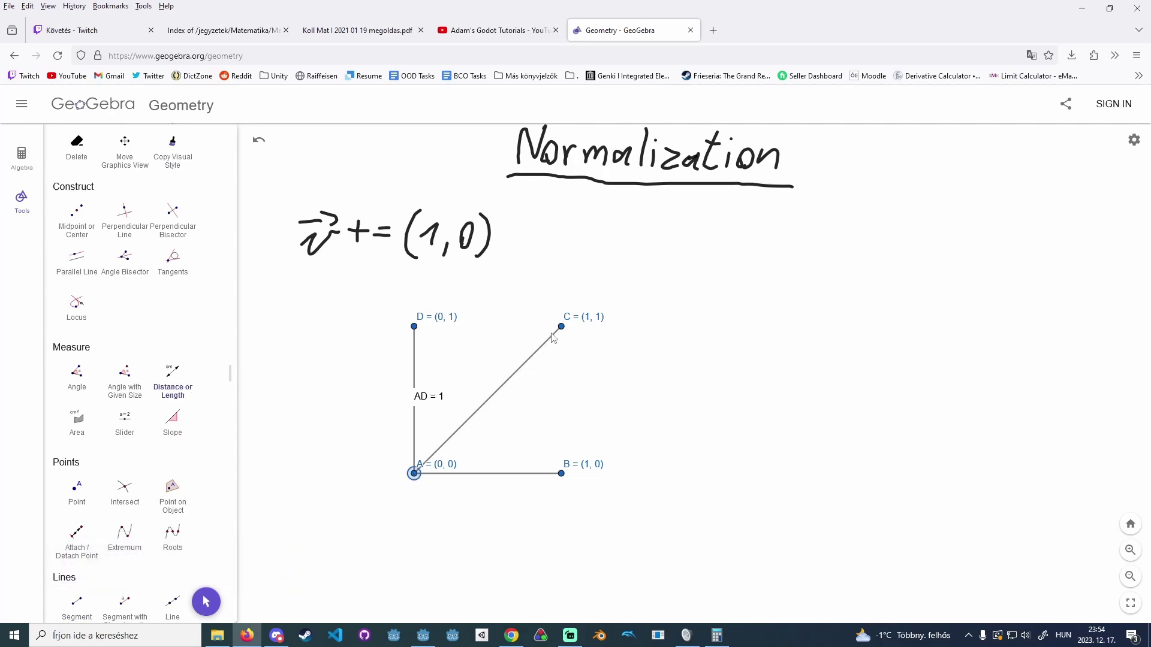
{"action": "left_click", "coordinate": [561, 474]}
{"action": "left_click", "coordinate": [180, 389]}
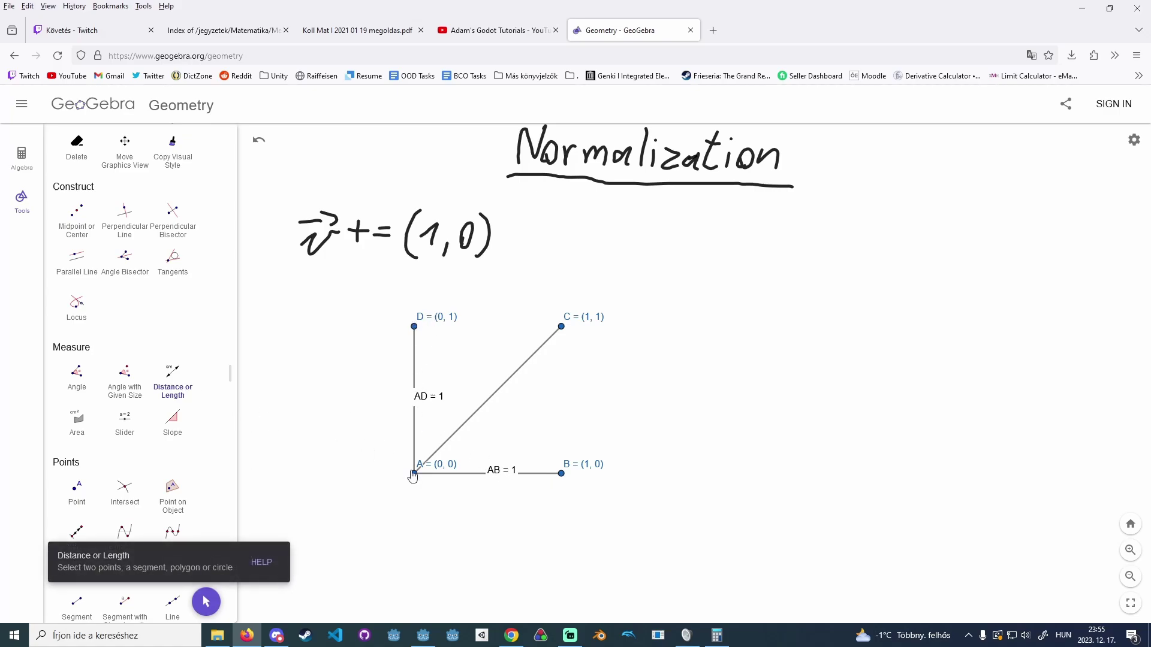
{"action": "left_click", "coordinate": [561, 328]}
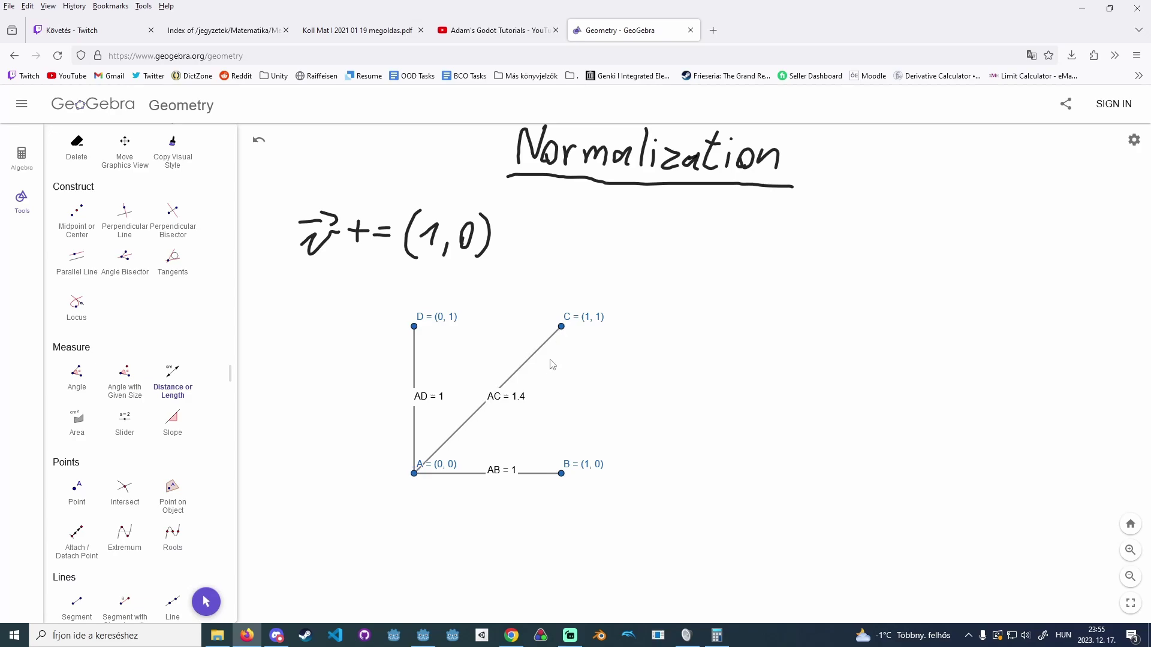
Switch the diagonal's label from 'AC = 1.4' to its value 1.4142
{"action": "left_click", "coordinate": [519, 403]}
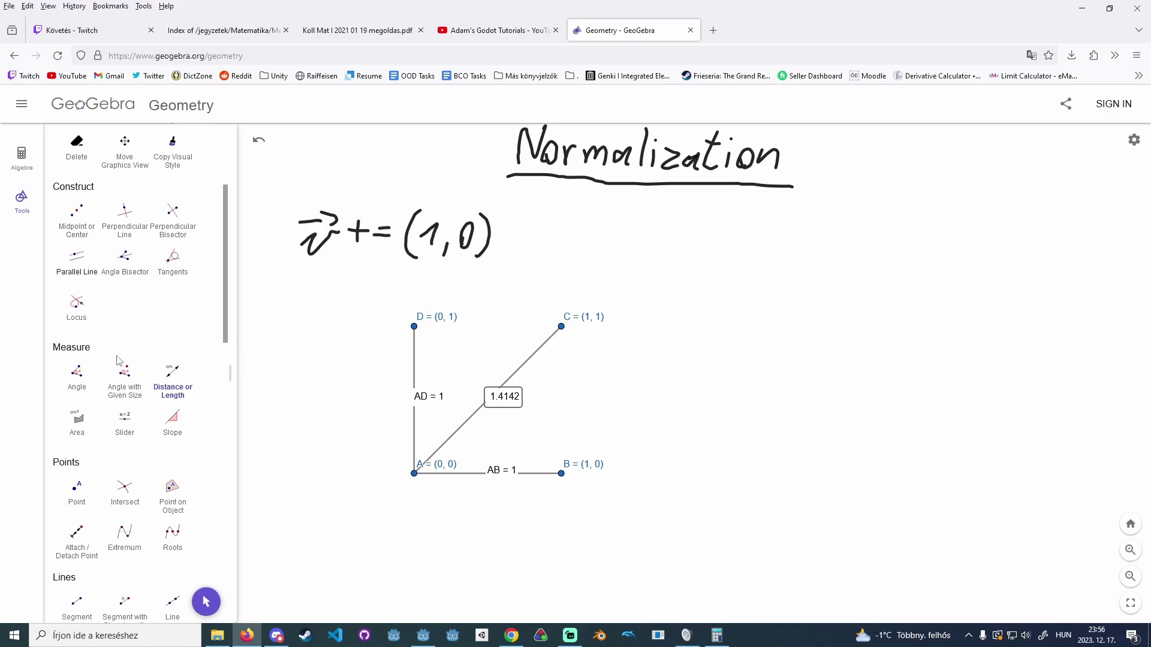
{"action": "scroll", "coordinate": [142, 411], "scroll_direction": "down", "scroll_amount": 10}
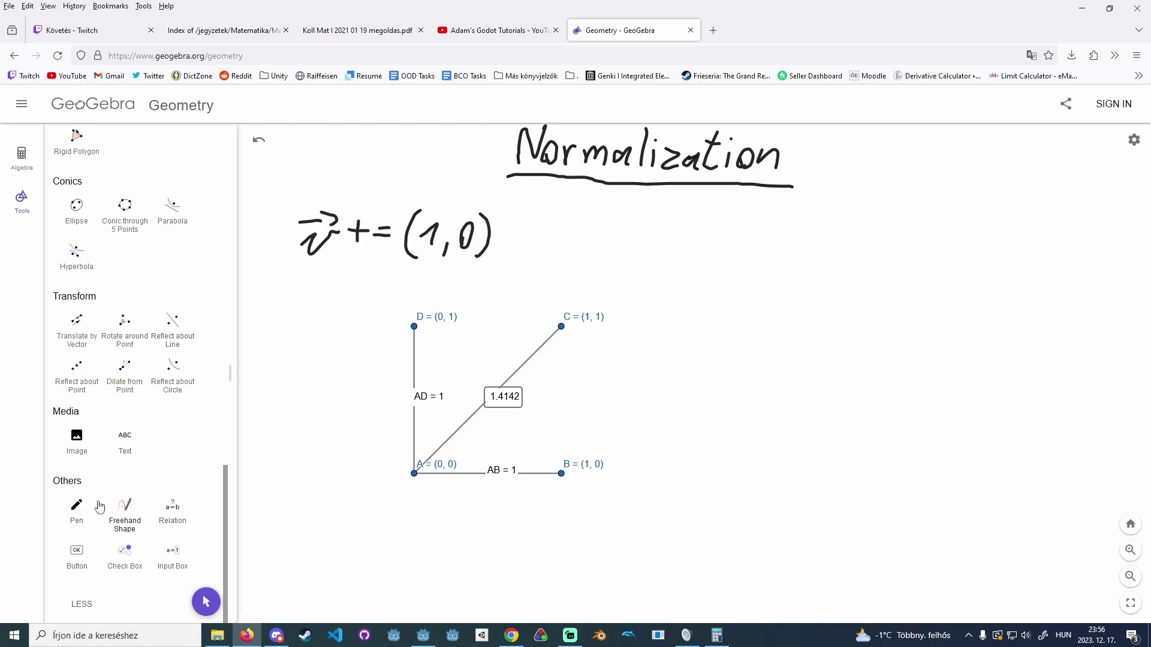
{"action": "scroll", "coordinate": [126, 498], "scroll_direction": "up", "scroll_amount": 15}
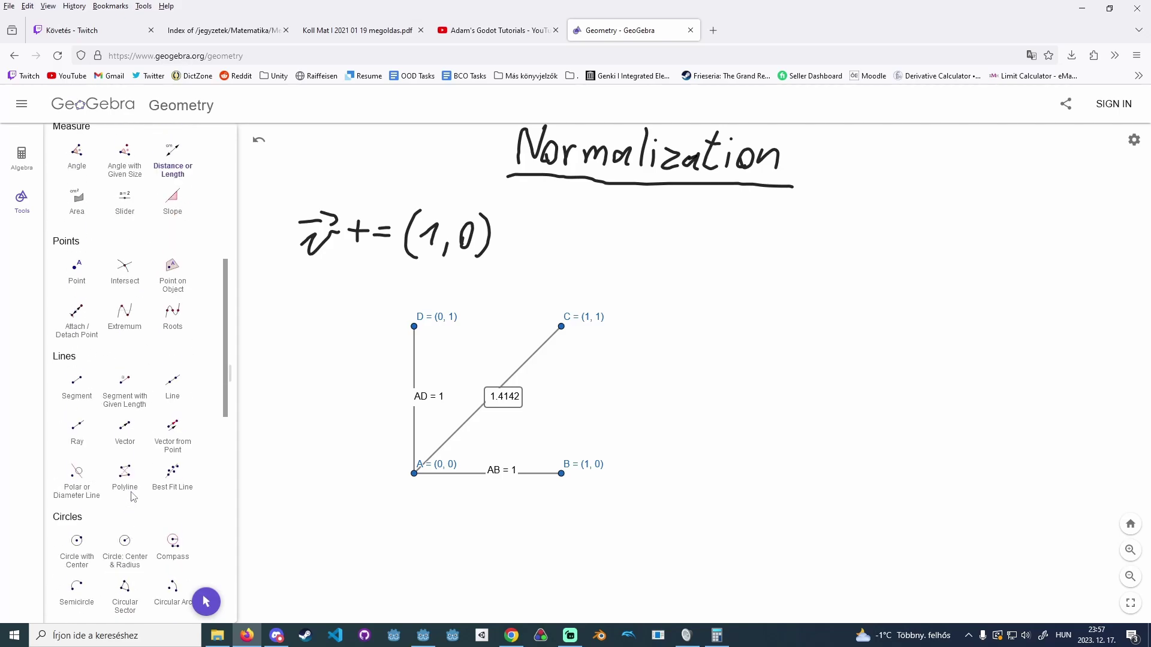
{"action": "scroll", "coordinate": [130, 471], "scroll_direction": "up", "scroll_amount": 1}
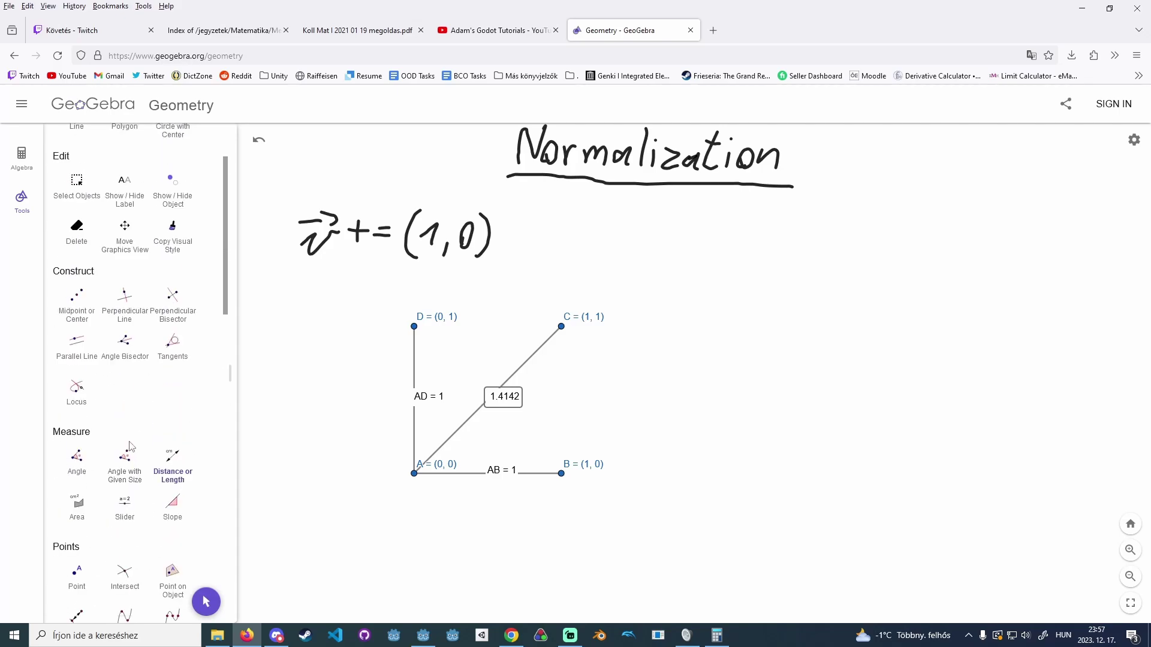
{"action": "scroll", "coordinate": [117, 450], "scroll_direction": "down", "scroll_amount": 3}
{"action": "scroll", "coordinate": [107, 430], "scroll_direction": "down", "scroll_amount": 3}
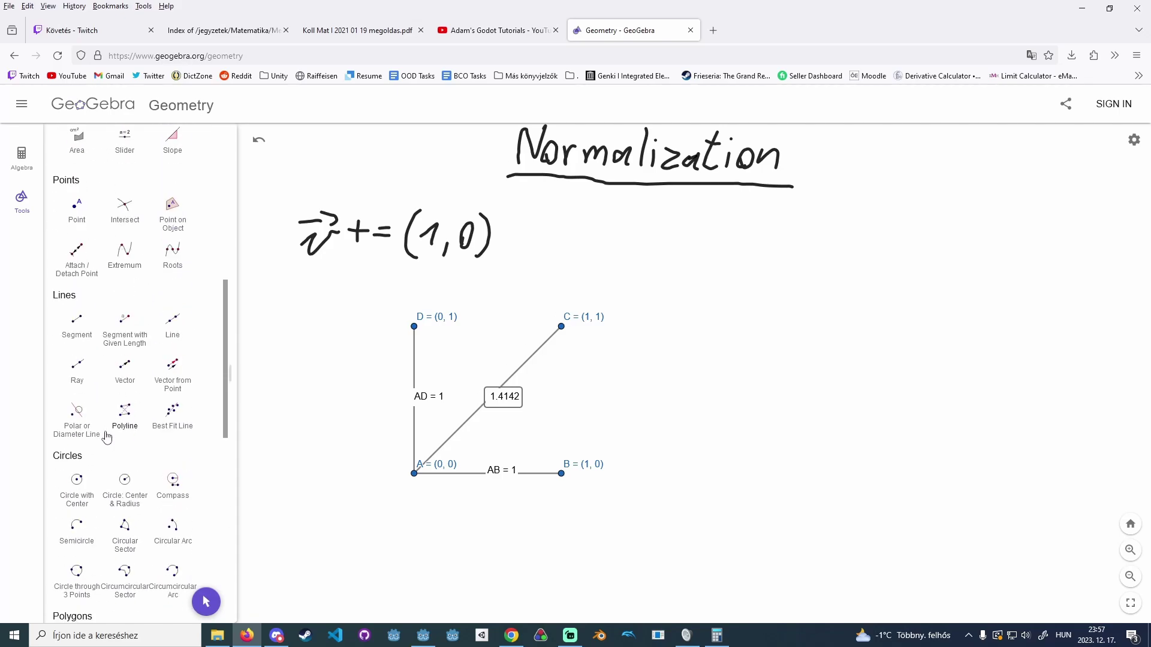
Draw segment DC and segment CB to close the square around the diagonal
{"action": "left_click", "coordinate": [77, 323]}
{"action": "left_click", "coordinate": [414, 327]}
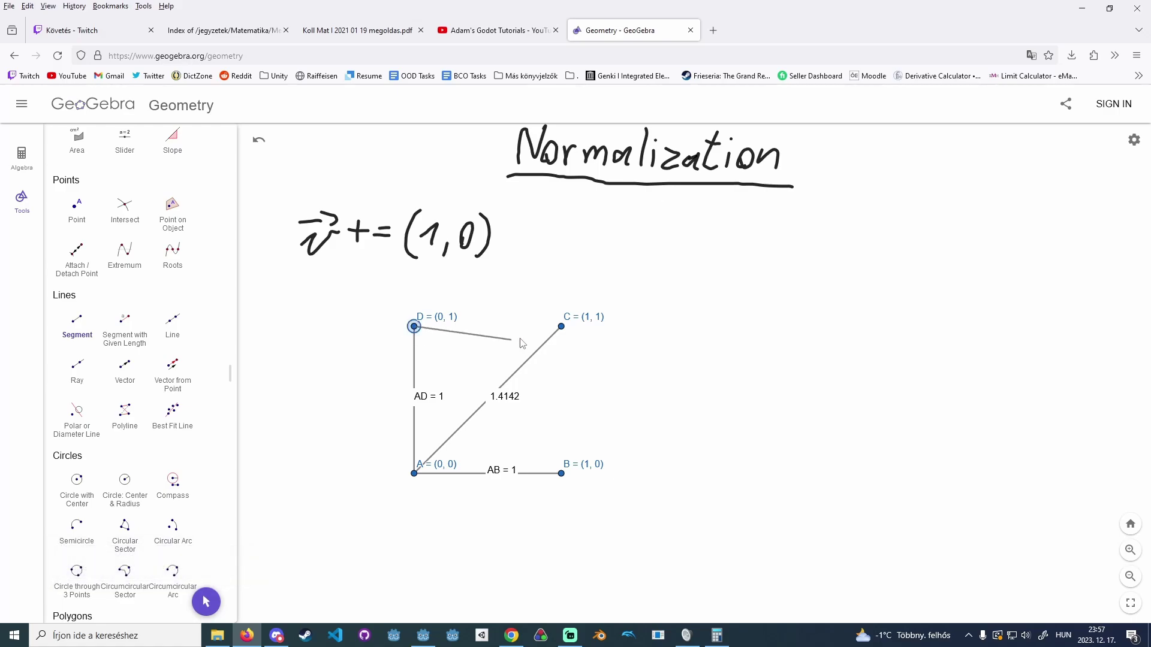
{"action": "left_click", "coordinate": [562, 326]}
{"action": "left_click", "coordinate": [71, 337]}
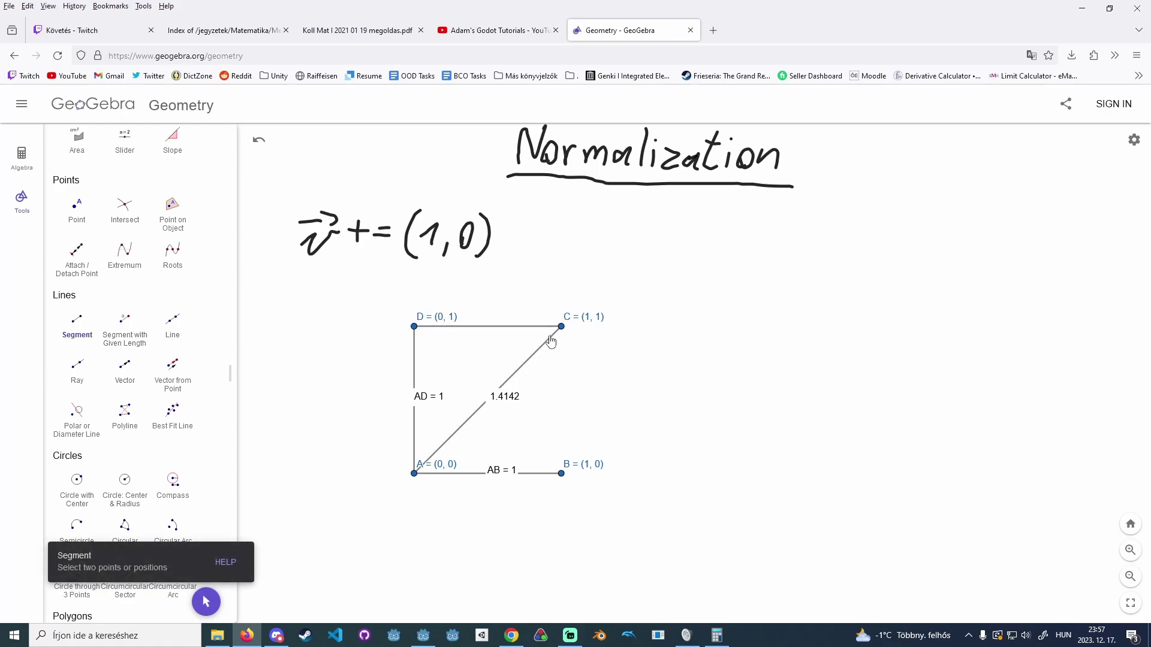
{"action": "left_click", "coordinate": [561, 326]}
{"action": "left_click", "coordinate": [562, 474]}
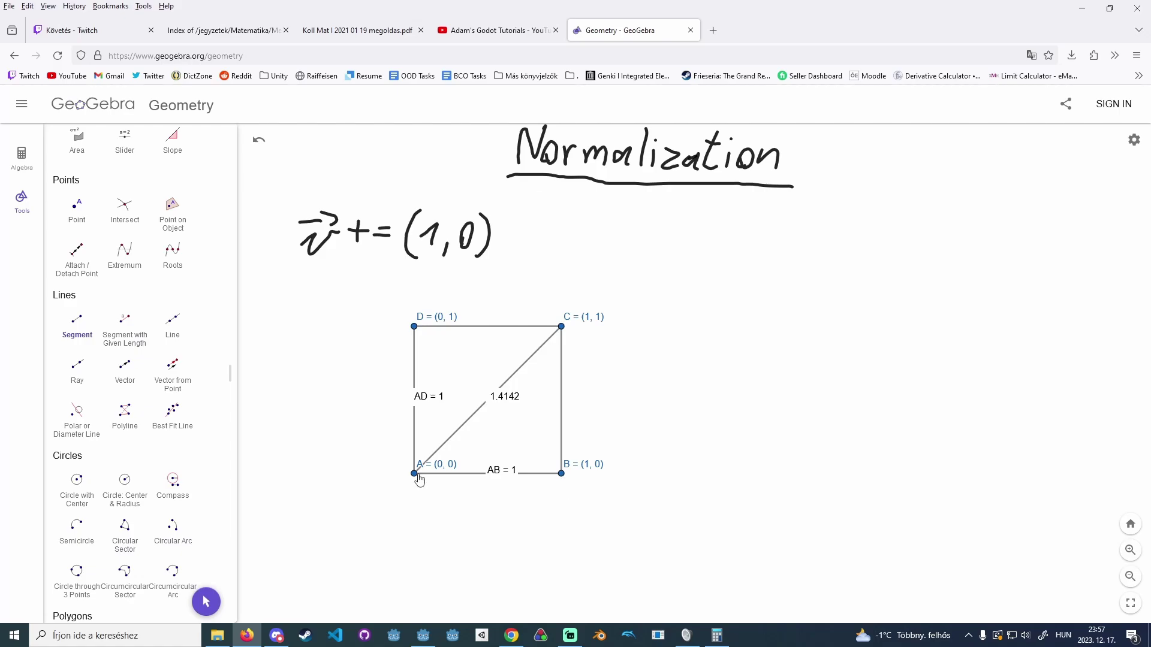